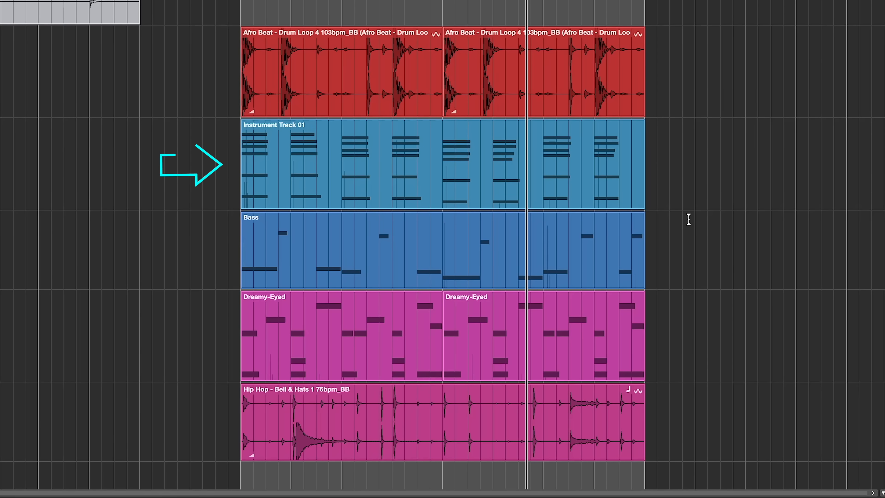
# Select the Rhodes part, the Bass part and both Dreamy-Eyed parts in turn, and play the soloed Afro Beat drum loop.
pyautogui.click(377, 196)
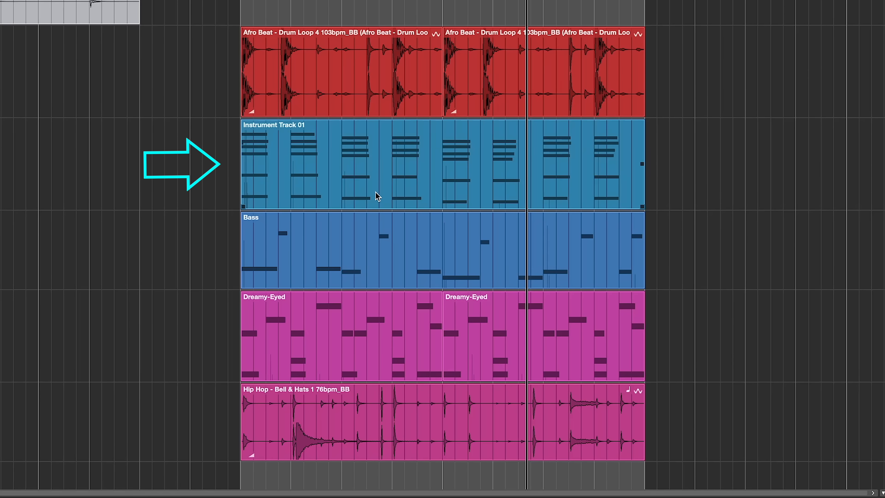
pyautogui.click(352, 240)
pyautogui.moveTo(191, 347); pyautogui.dragTo(593, 346)
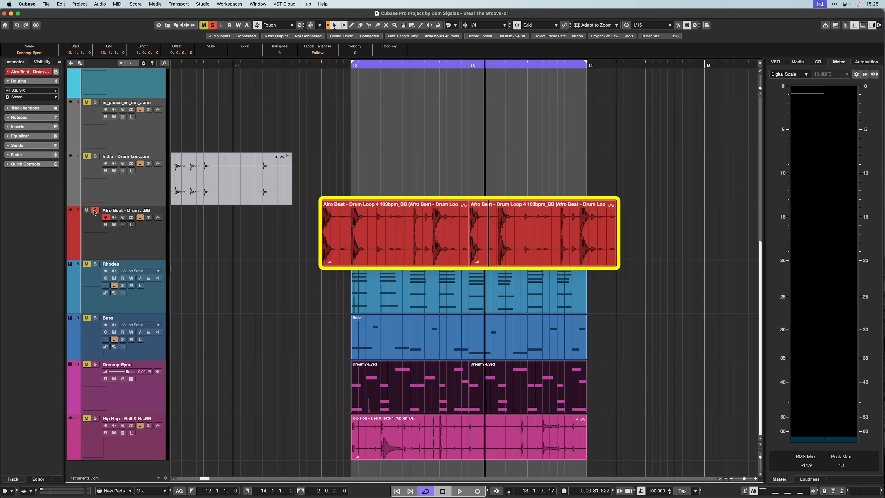
pyautogui.press('space')
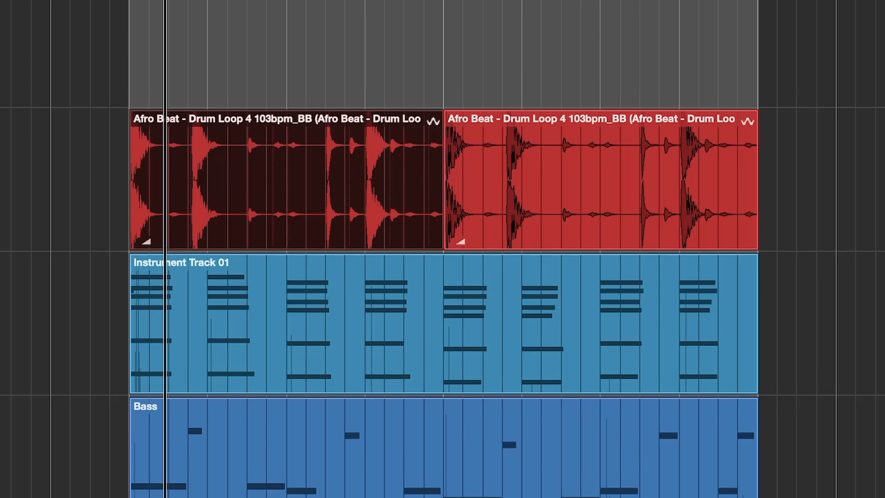
# Open the first Afro Beat drum loop event in the Sample Editor and set the cycle range to the whole event.
pyautogui.doubleClick(212, 216)
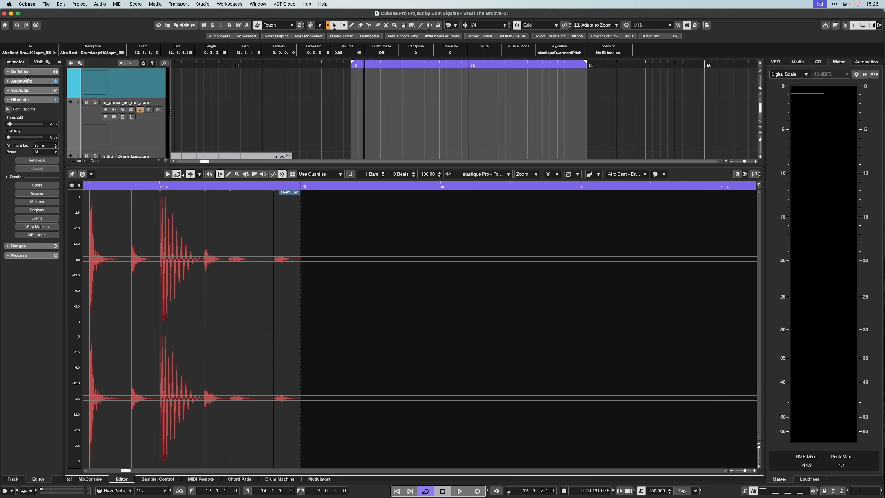
pyautogui.click(27, 75)
pyautogui.moveTo(143, 472); pyautogui.dragTo(120, 472)
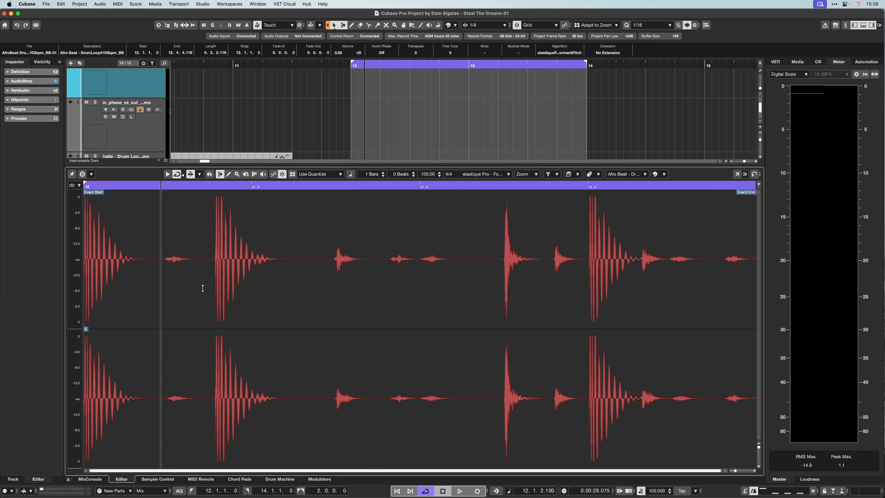
pyautogui.moveTo(336, 265); pyautogui.dragTo(480, 286)
pyautogui.click(498, 264)
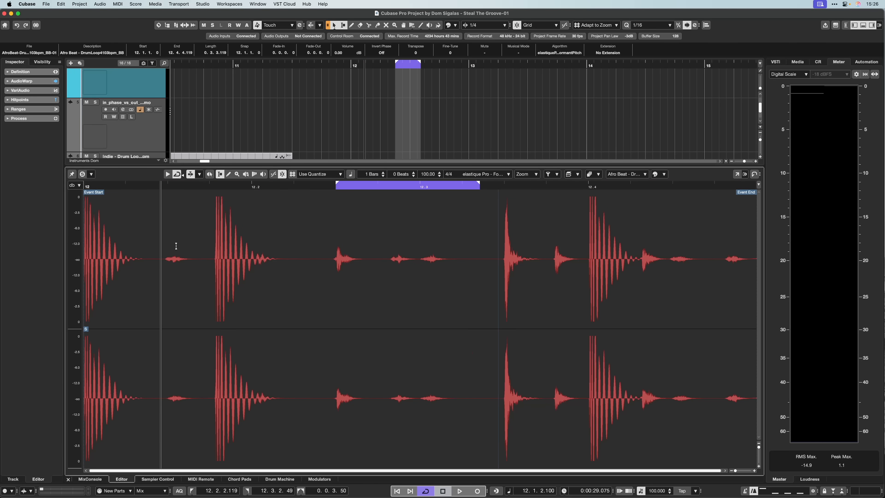
pyautogui.hotkey('shift', 'g')
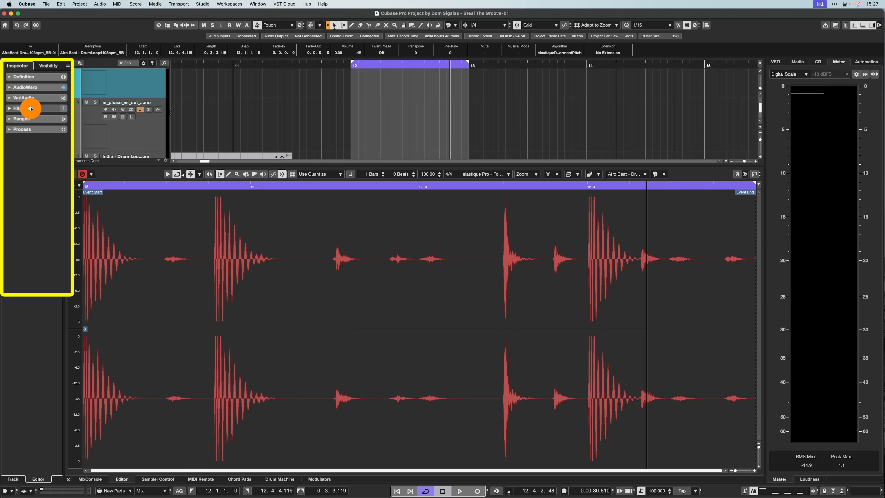
# Show the drum loop's hitpoints, try a 54% threshold, and leave the threshold at 4% and the intensity at 0%.
pyautogui.click(21, 100)
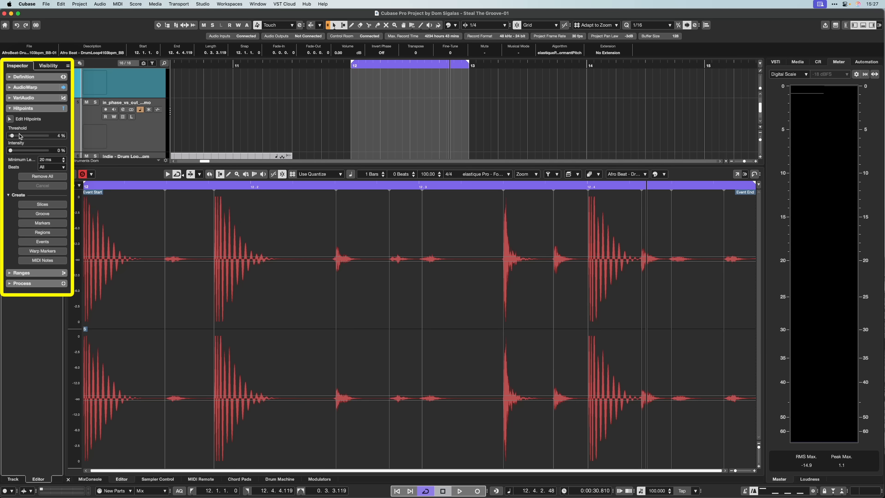
pyautogui.moveTo(14, 138); pyautogui.dragTo(31, 147)
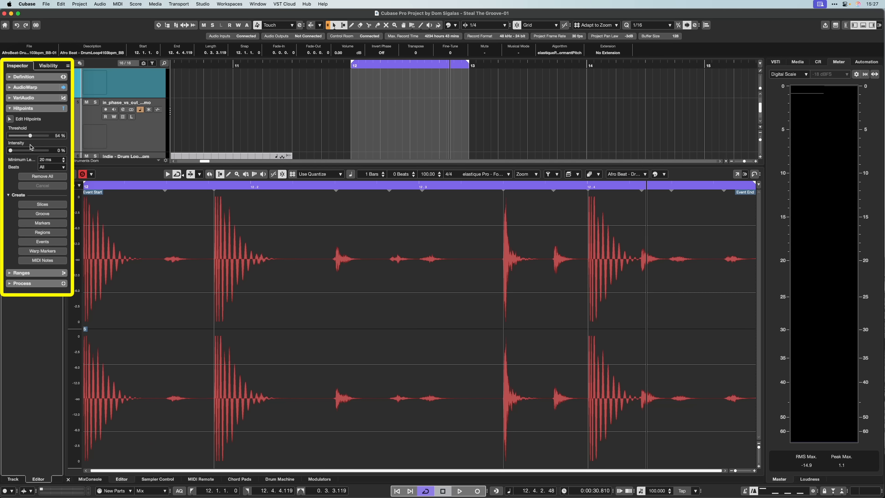
pyautogui.moveTo(31, 147); pyautogui.dragTo(13, 161)
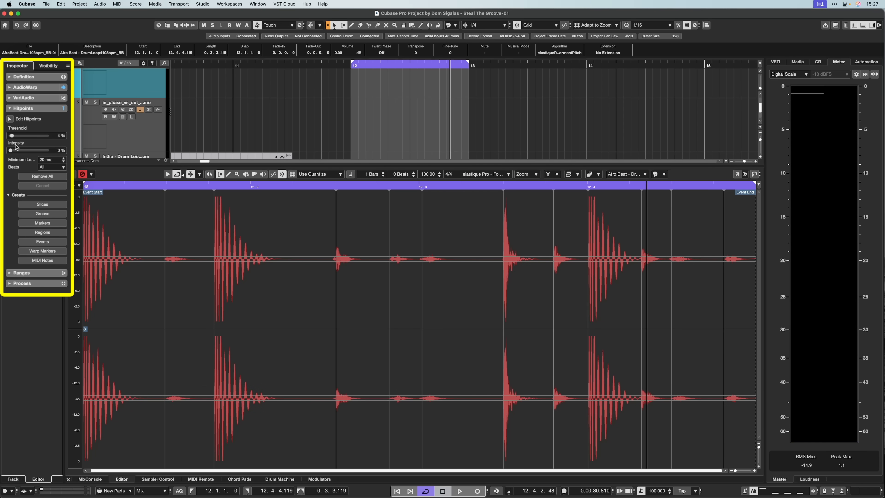
pyautogui.click(11, 151)
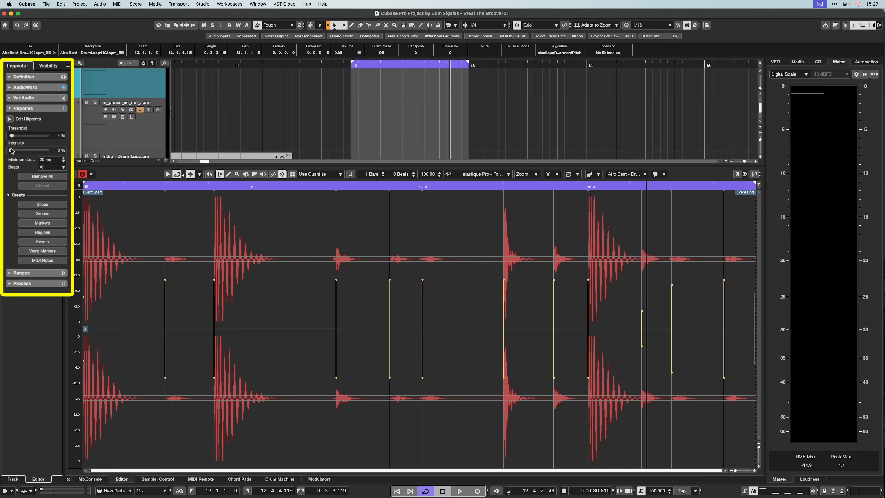
pyautogui.moveTo(15, 151)
pyautogui.mouseDown()
pyautogui.moveTo(52, 155)
pyautogui.moveTo(6, 164)
pyautogui.mouseUp()
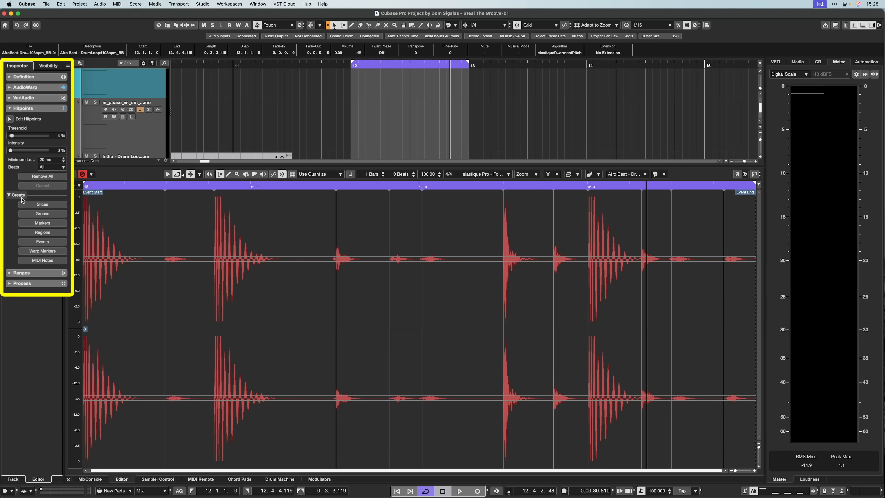
# Create a groove from the drum loop's hitpoints and choose it as the quantize preset after trying 1/16.
pyautogui.click(38, 214)
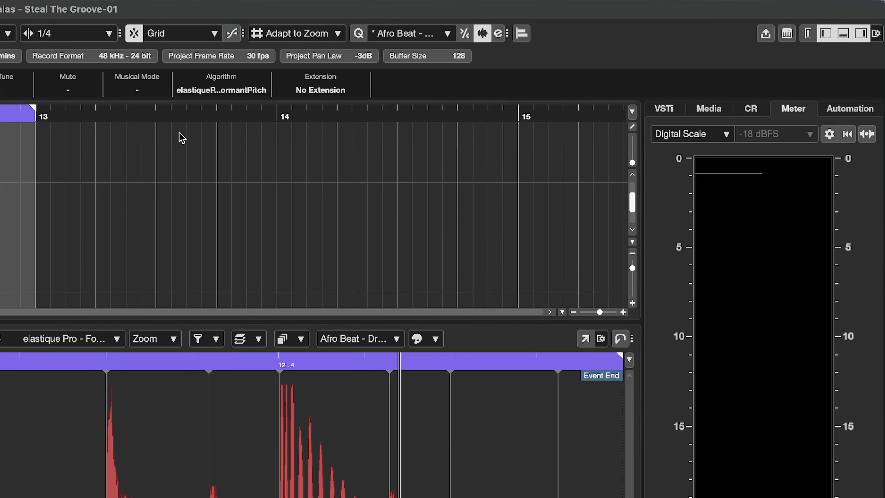
pyautogui.click(413, 33)
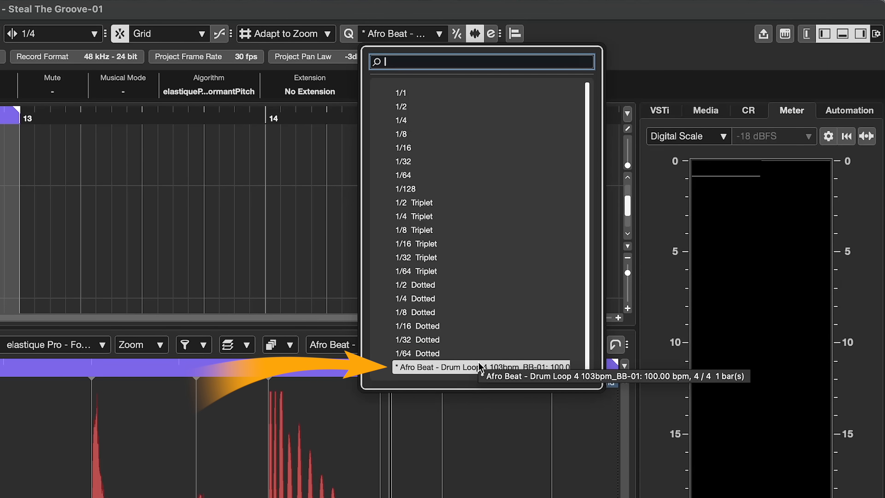
pyautogui.click(418, 148)
pyautogui.click(425, 35)
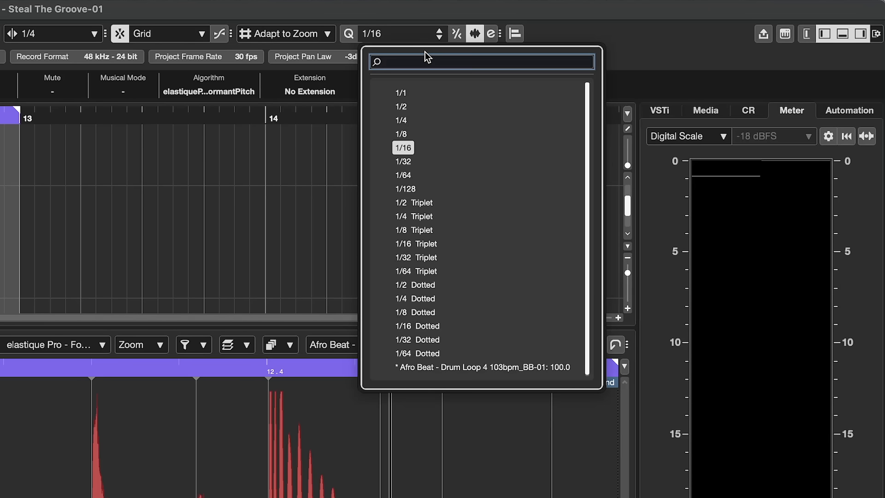
pyautogui.click(404, 369)
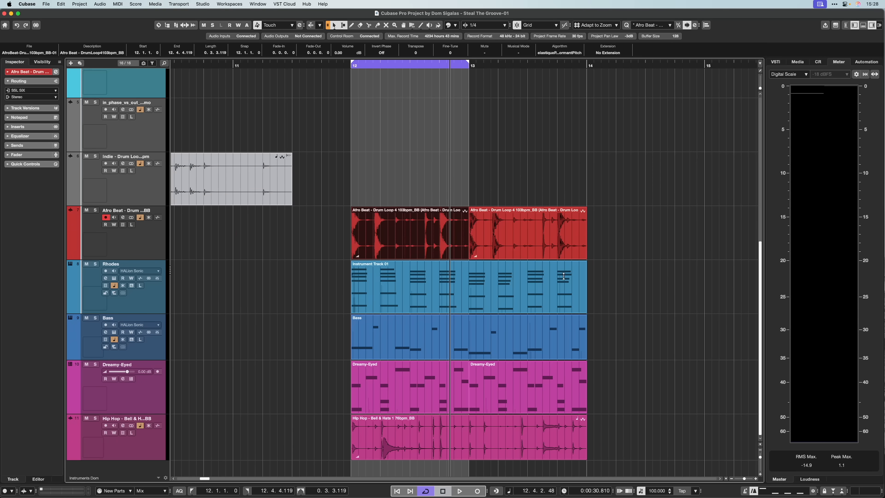
# Select the Rhodes part in the project and quantize it to the Afro Beat groove.
pyautogui.click(385, 300)
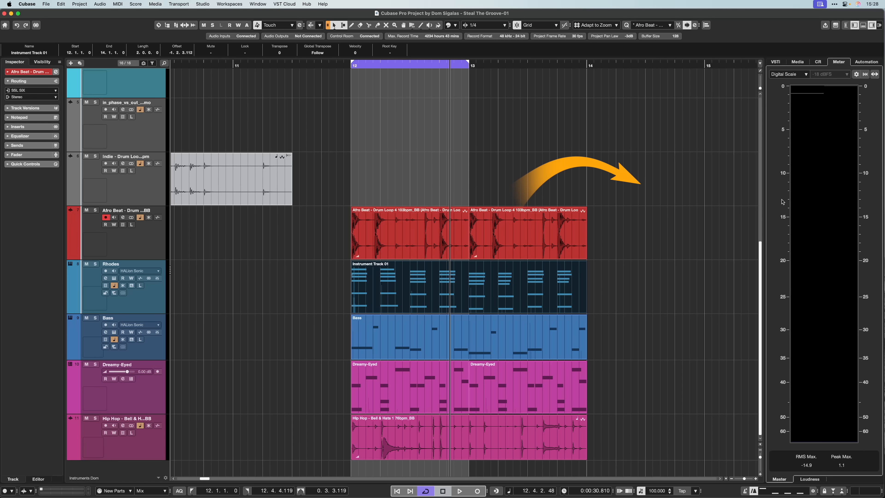
pyautogui.press('q')
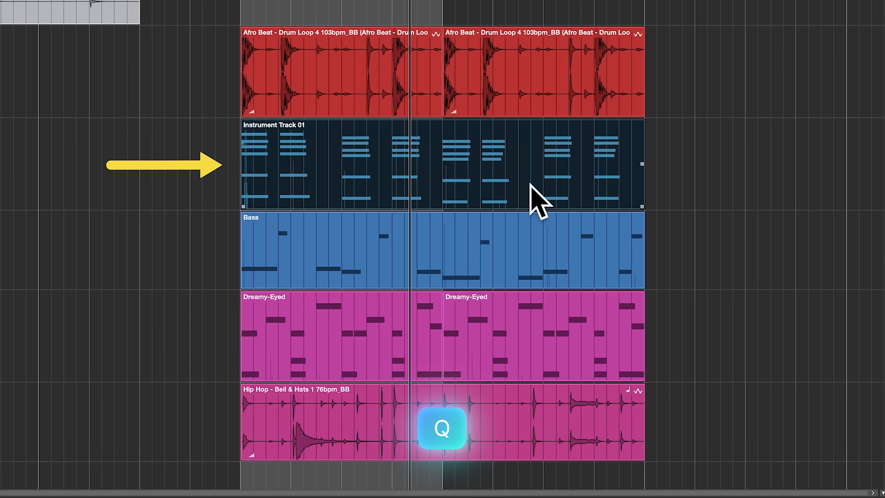
pyautogui.press('q')
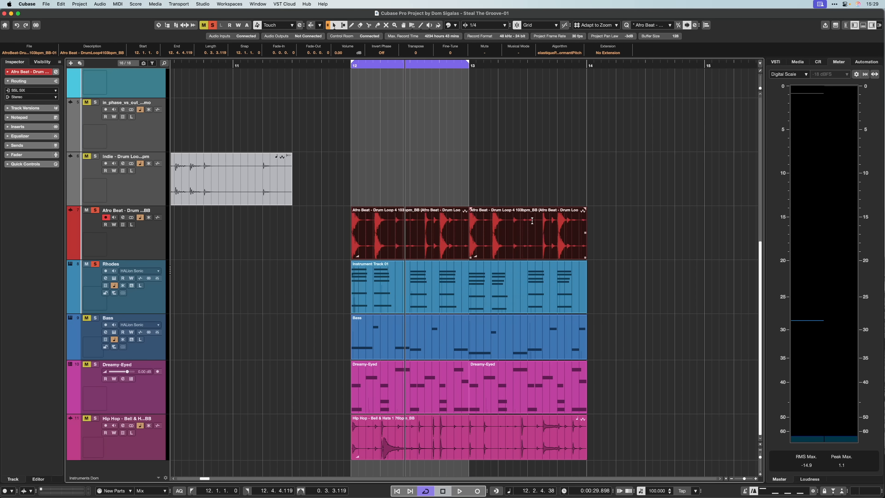
# Set the locators to both Afro Beat drum loop events, start playback, and quantize the Rhodes part to the groove.
pyautogui.press('p')
pyautogui.press('space')
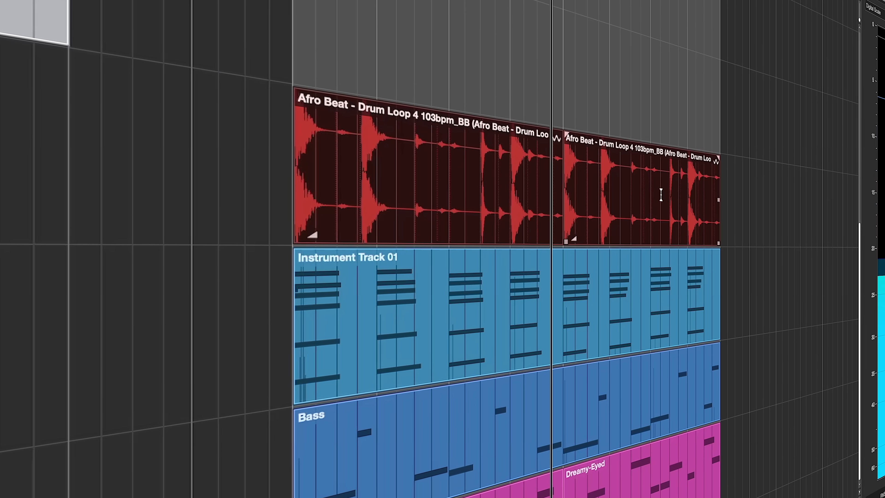
pyautogui.click(643, 344)
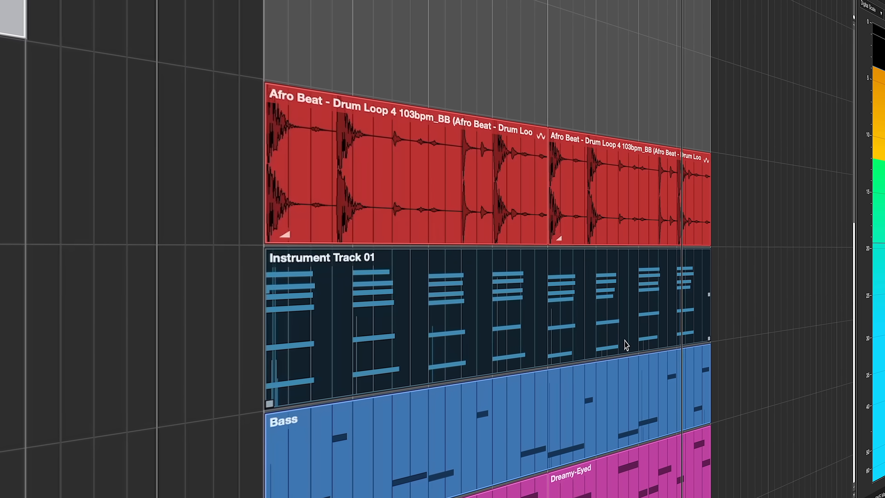
pyautogui.press('q')
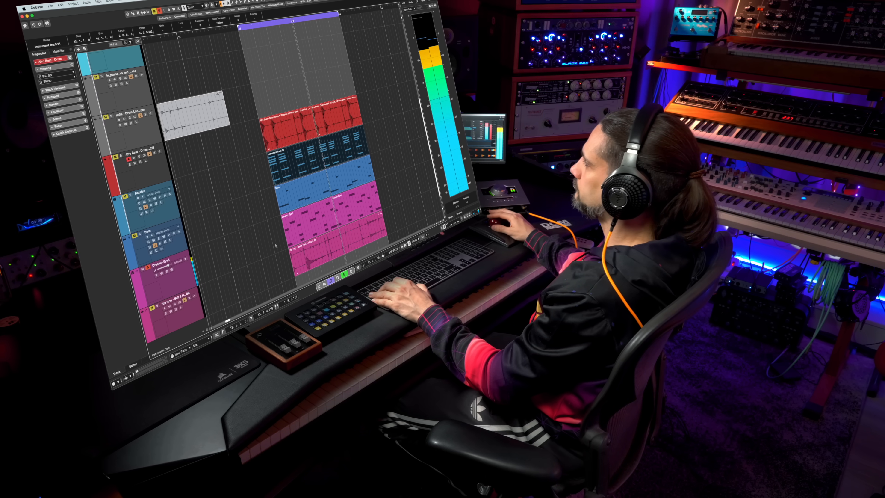
# Quantize the two Dreamy-Eyed parts to the groove and solo the Rhodes track along with them.
pyautogui.press('q')
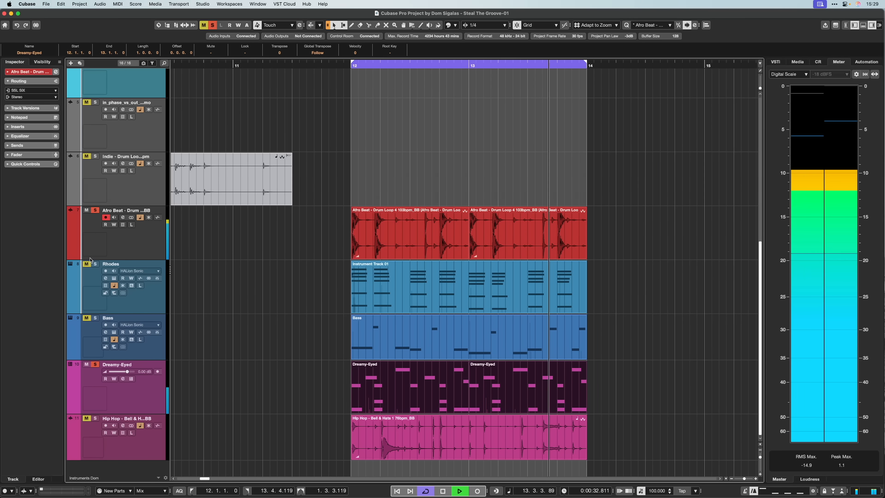
pyautogui.click(129, 195)
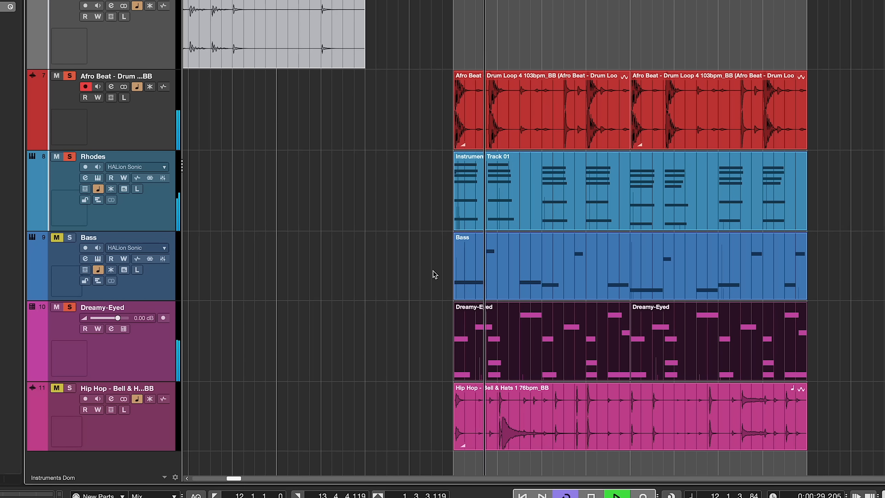
# Solo the Bass track together with the drum loop and quantize the Bass part to the groove.
pyautogui.click(607, 261)
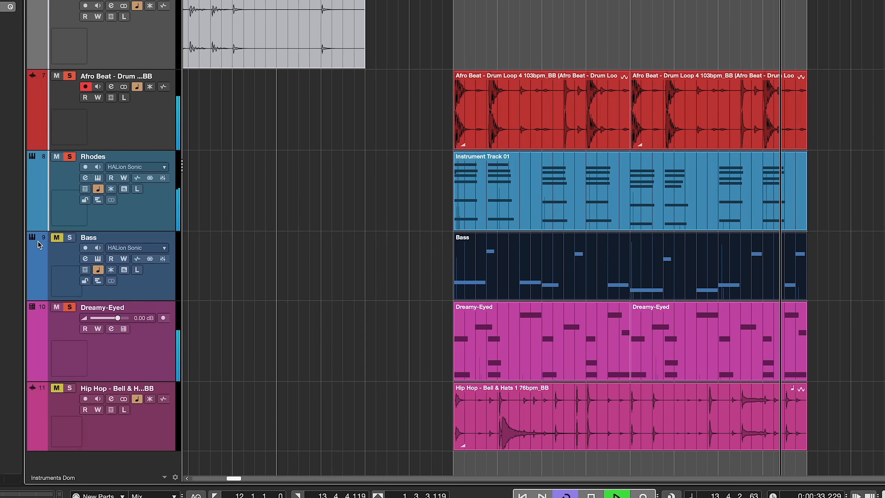
pyautogui.click(69, 237)
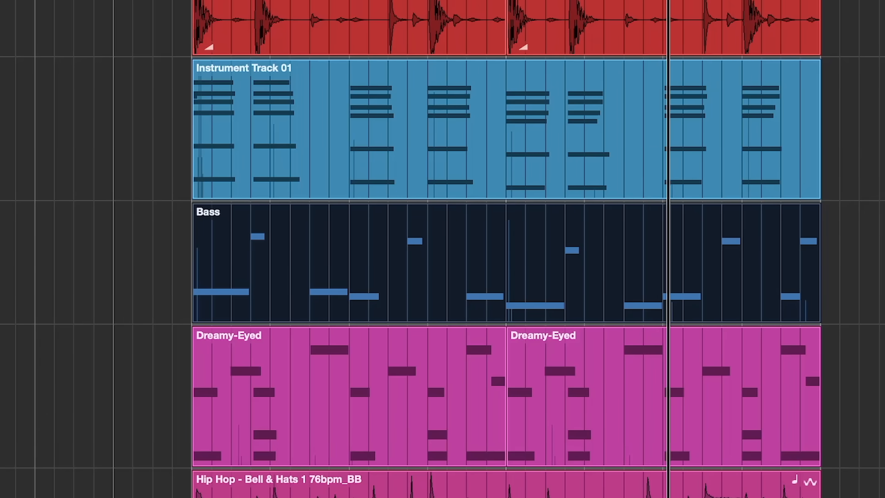
pyautogui.press('q')
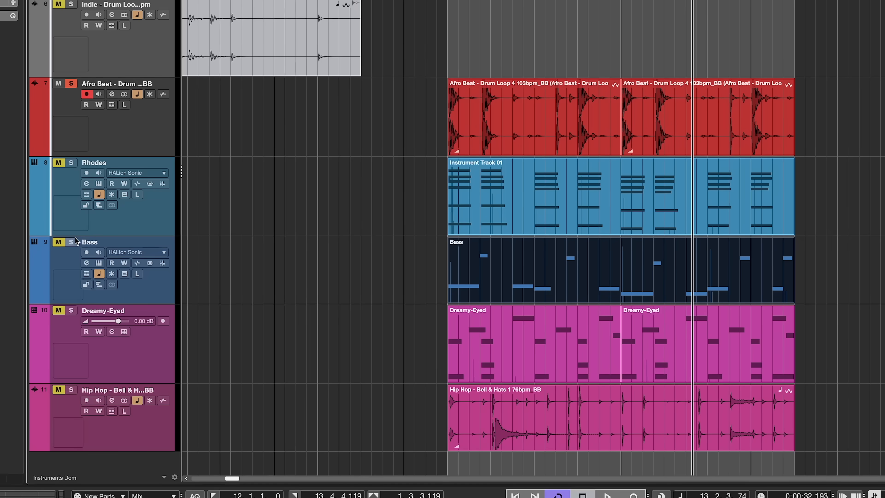
pyautogui.click(73, 241)
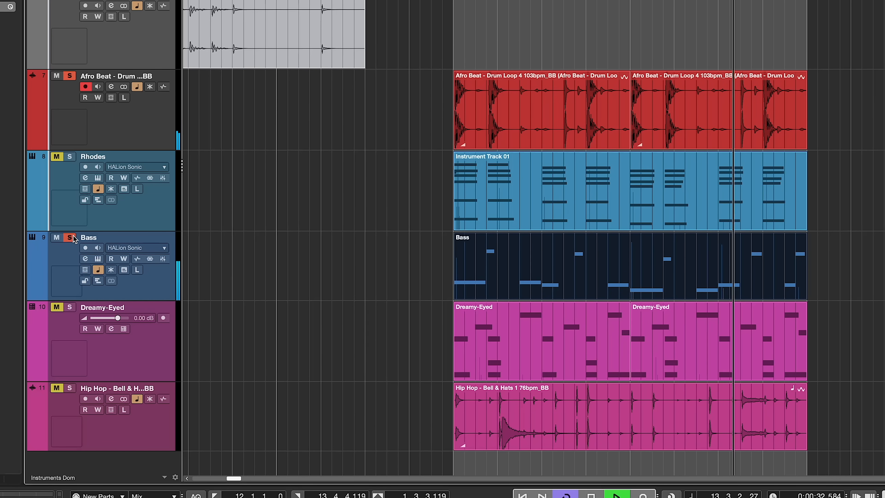
pyautogui.press('q')
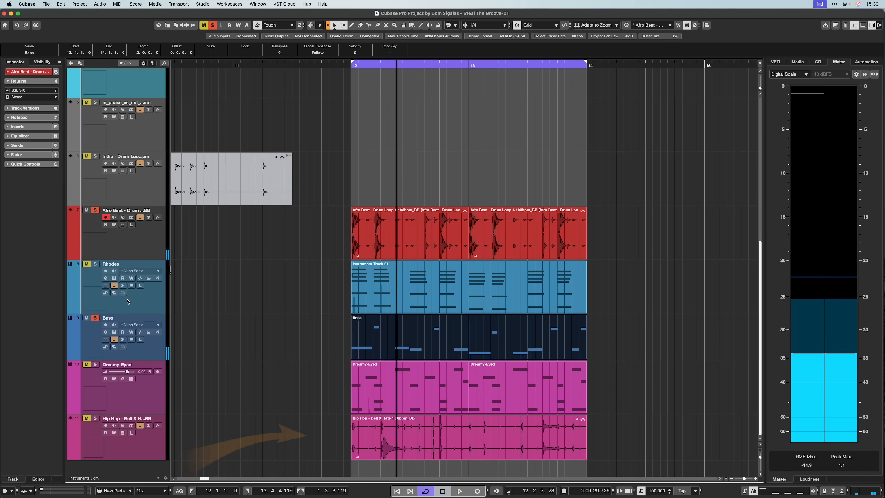
# Solo and play the Hip Hop - Bell & Hats loop, and quantize its audio event to the groove.
pyautogui.click(407, 449)
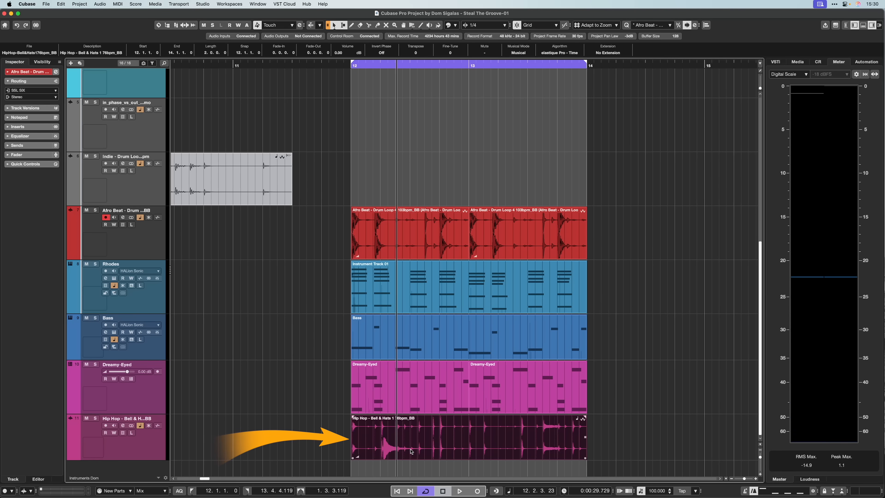
pyautogui.press('s')
pyautogui.click(150, 451)
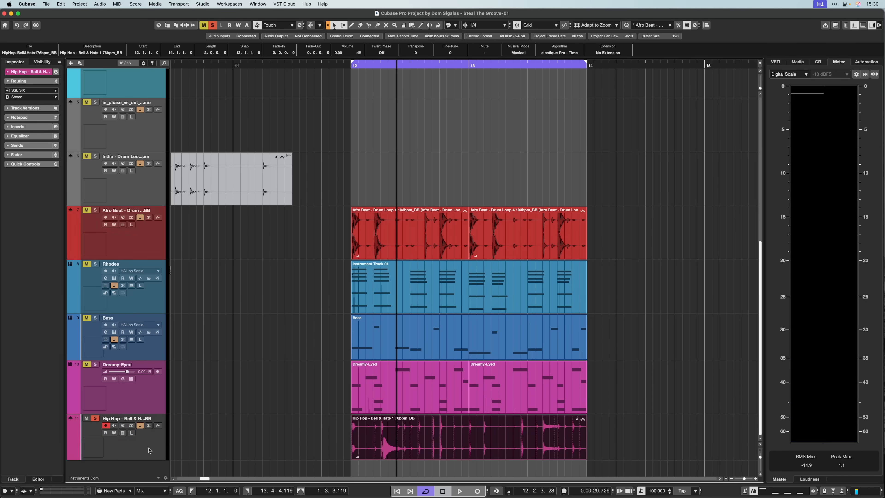
pyautogui.press('space')
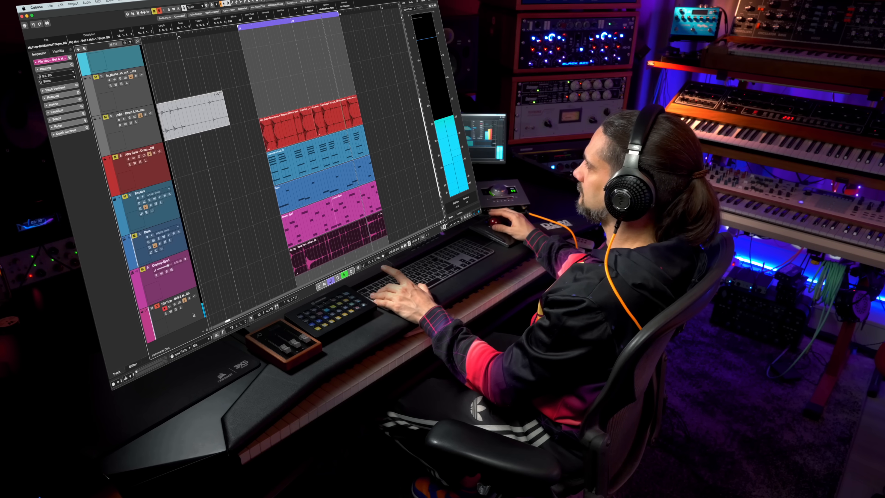
pyautogui.press('q')
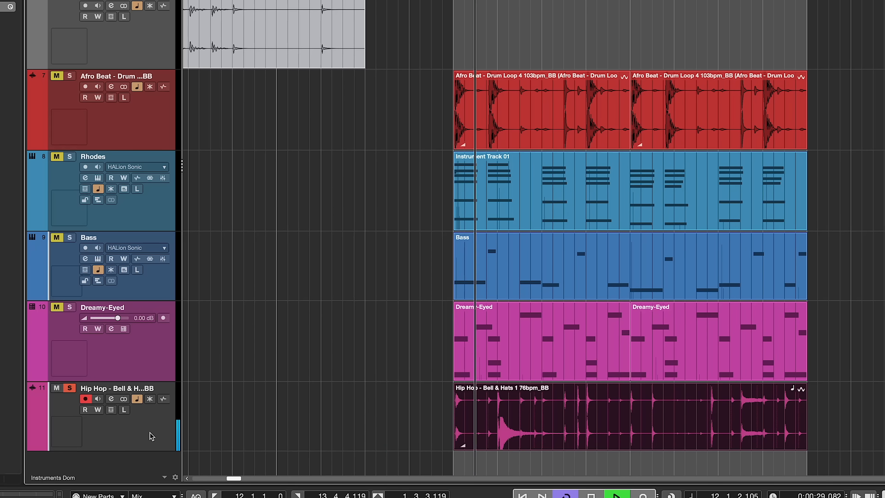
# Solo the Afro Beat drum track as well, undo the Bell & Hats quantize, and reapply it to compare.
pyautogui.click(71, 77)
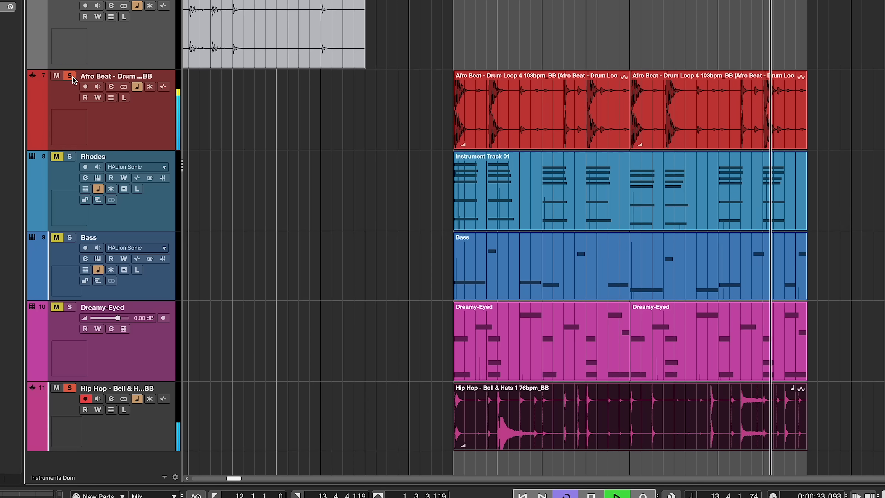
pyautogui.press('super+z')
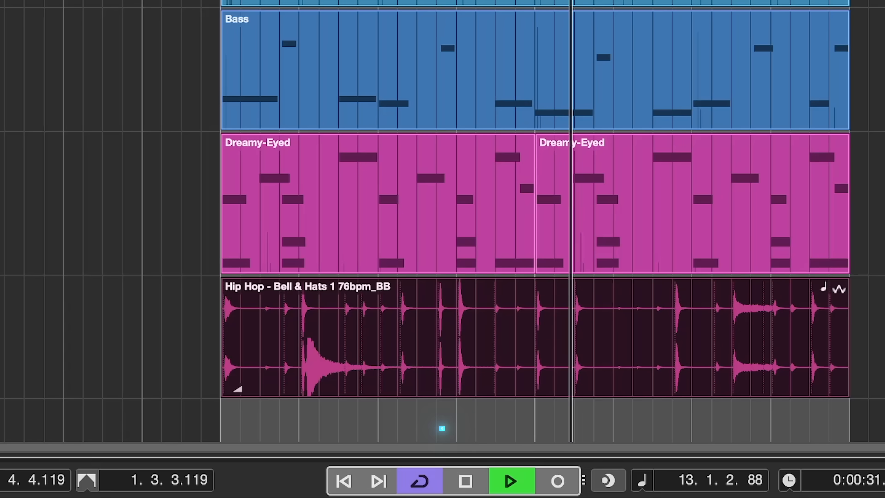
pyautogui.press('q')
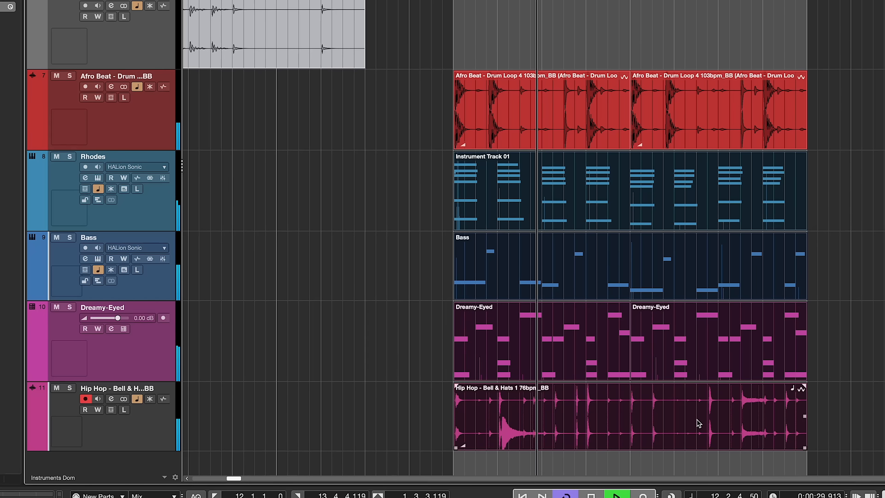
# With the Rhodes, Bass, Dreamy-Eyed and Bell & Hats parts all selected, quantize them together to the groove.
pyautogui.click(557, 304)
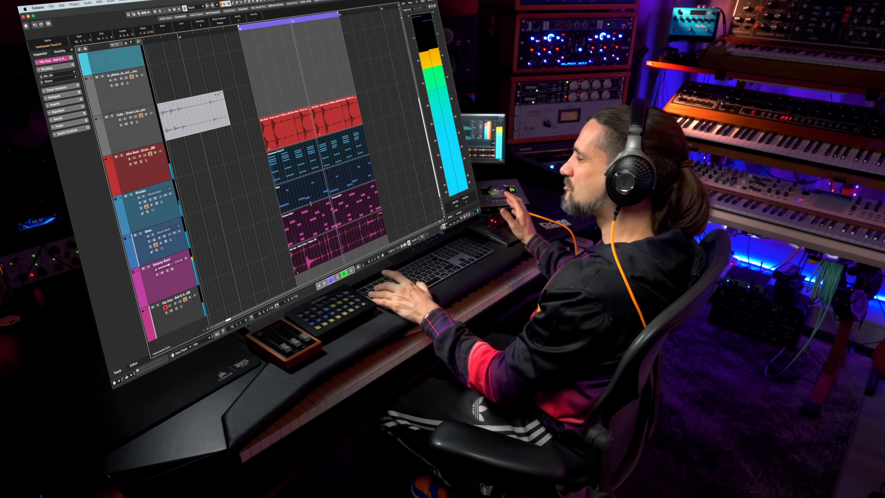
pyautogui.press('q')
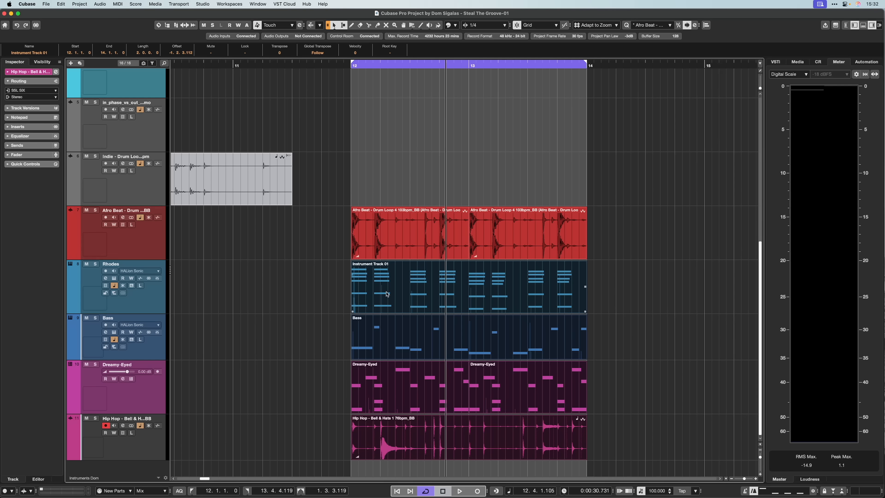
# Open the first Afro Beat drum loop event in the Sample Editor again.
pyautogui.doubleClick(412, 241)
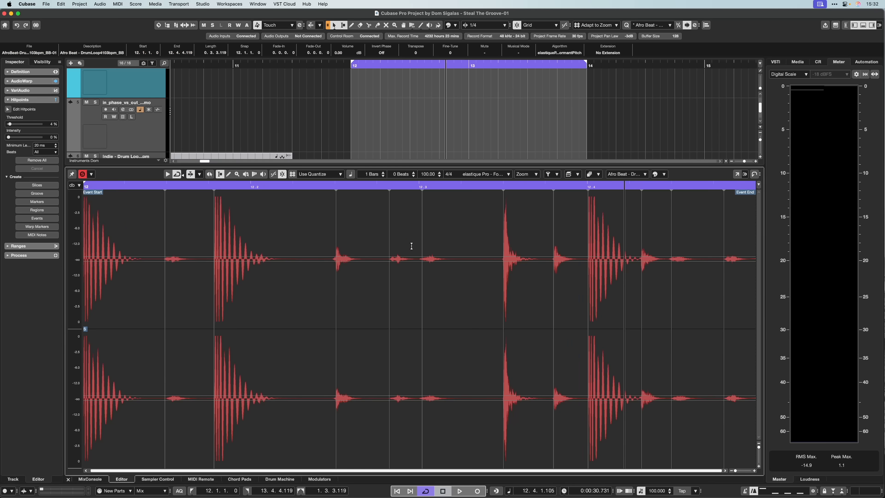